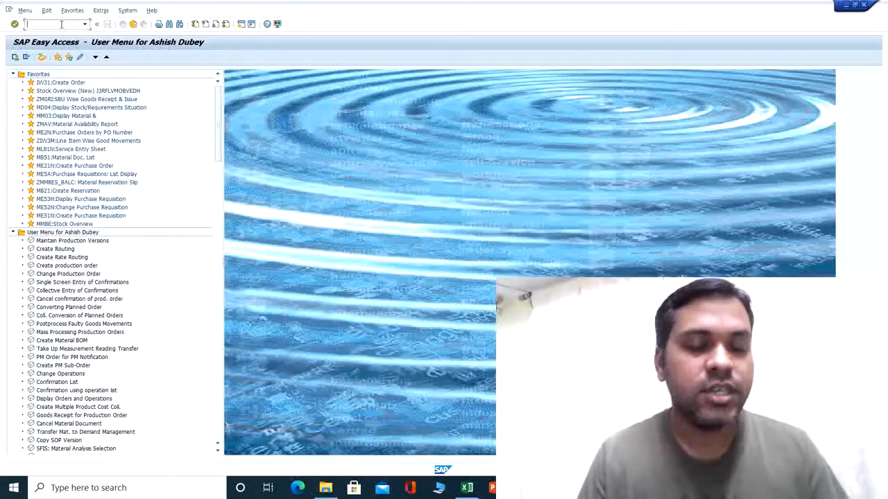
pyautogui.write('mb51')
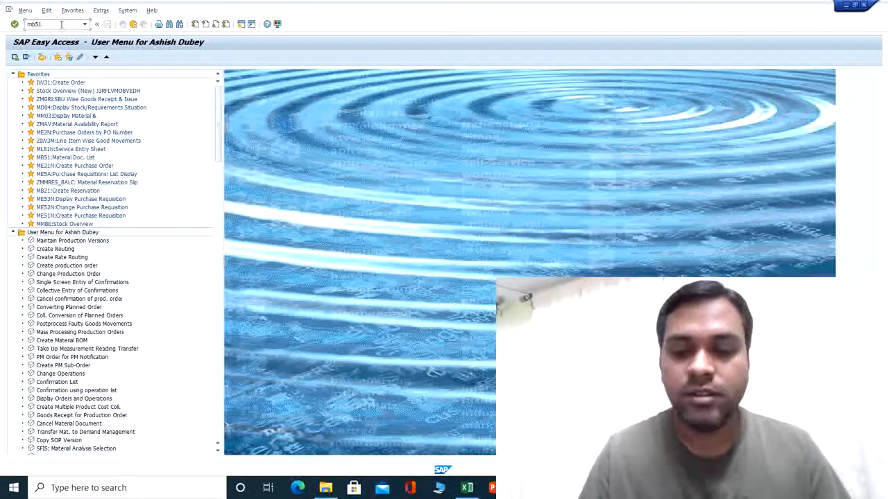
# - Run MB51 and enter plant 1101, storage location 1132 and movement types 131 to 132
pyautogui.press('Return')
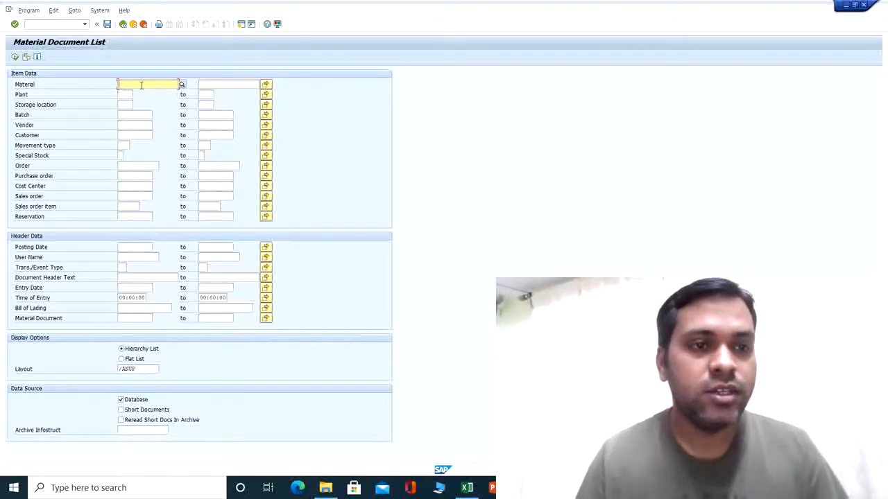
pyautogui.press('Tab')
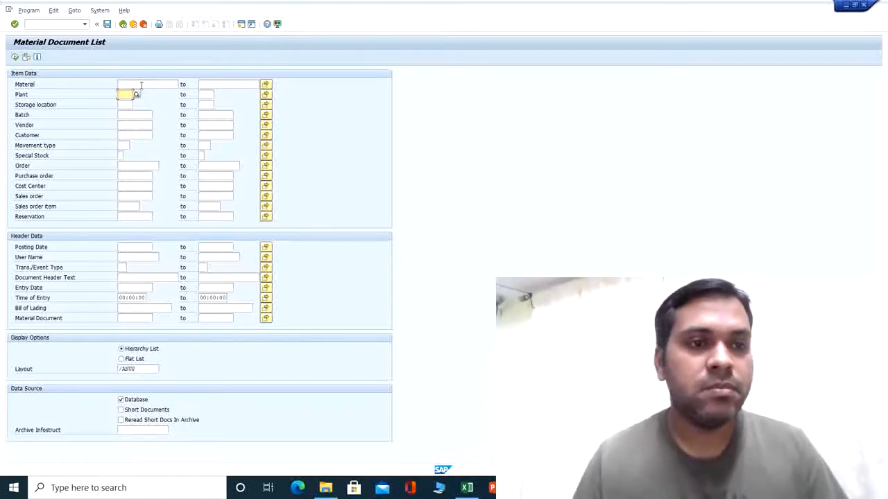
pyautogui.write('110')
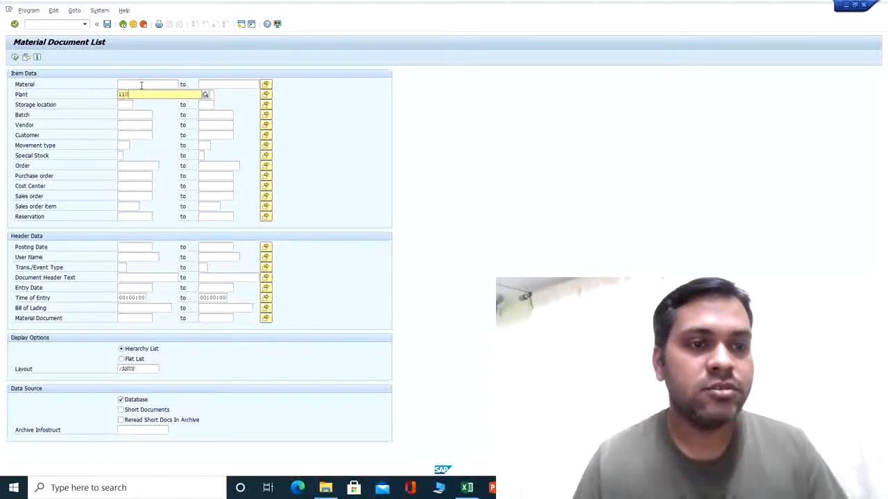
pyautogui.write('1')
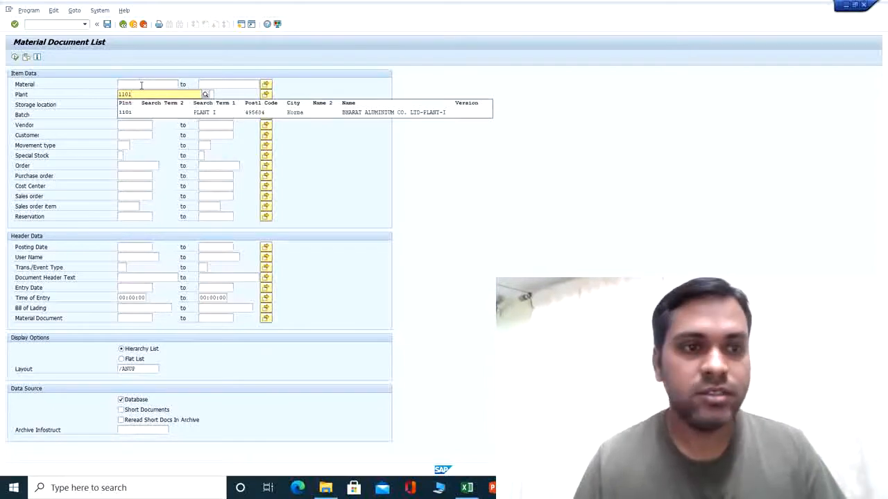
pyautogui.press('Tab')
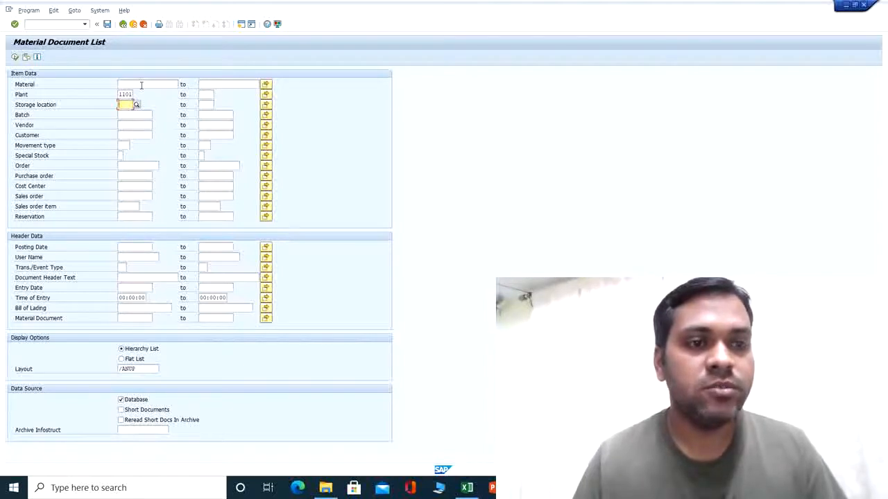
pyautogui.write('1132')
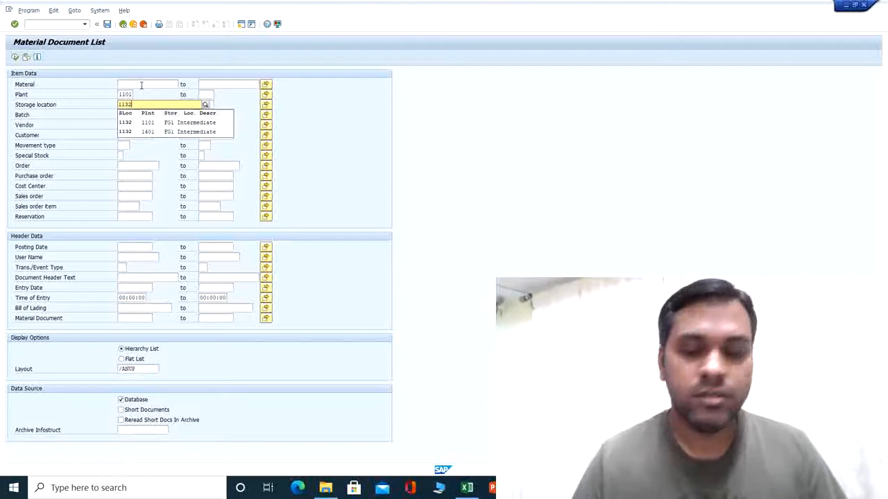
pyautogui.press('Tab')
pyautogui.press('Tab')
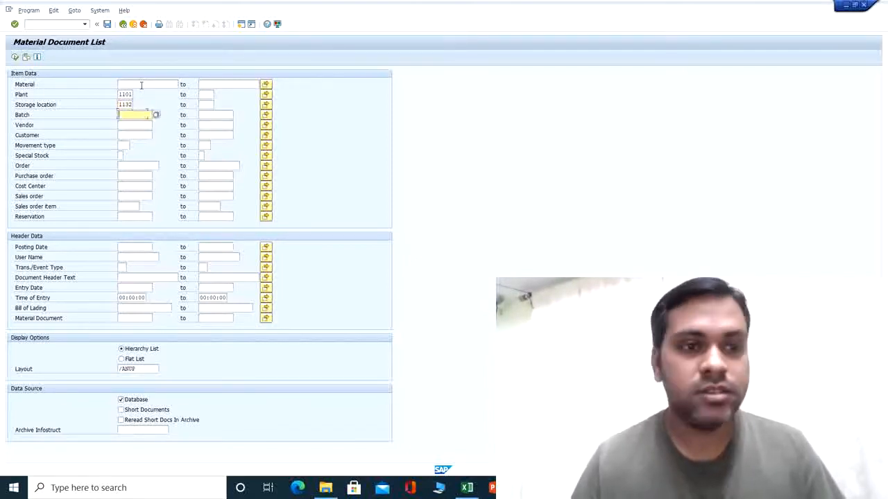
pyautogui.press('Tab')
pyautogui.press('Tab')
pyautogui.press('Tab')
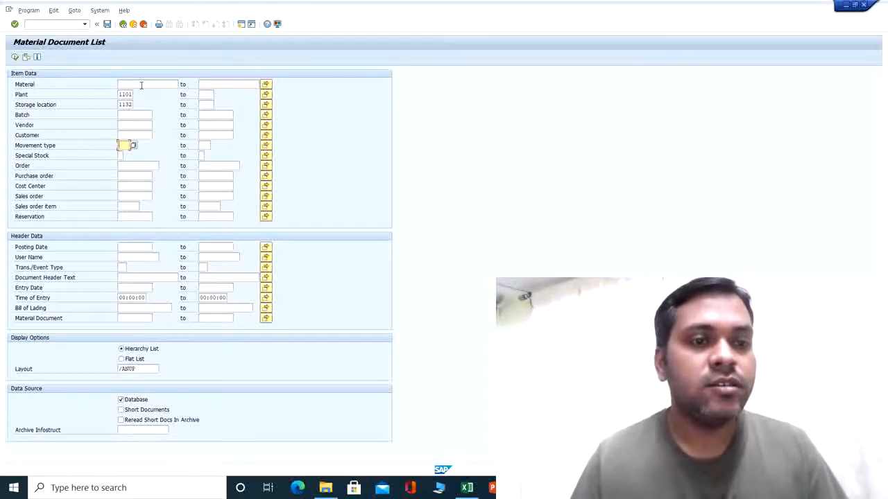
pyautogui.write('131')
pyautogui.press('Tab')
pyautogui.write('132')
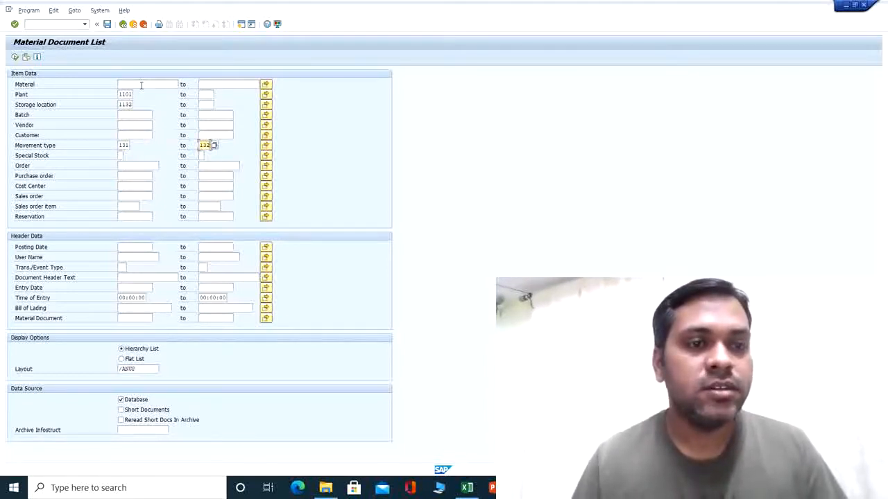
# - Enter the posting date range 01.09.2021 to 30.09.2021 and move to the Material field
pyautogui.click(135, 247)
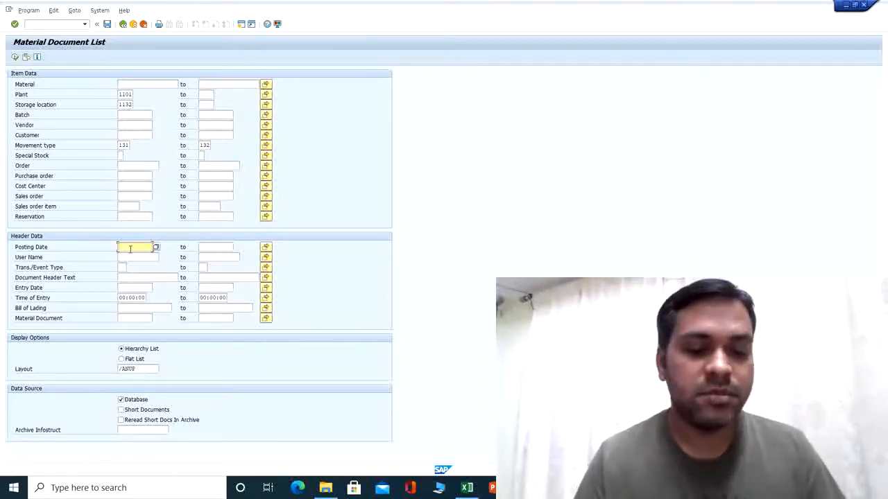
pyautogui.press('BackSpace')
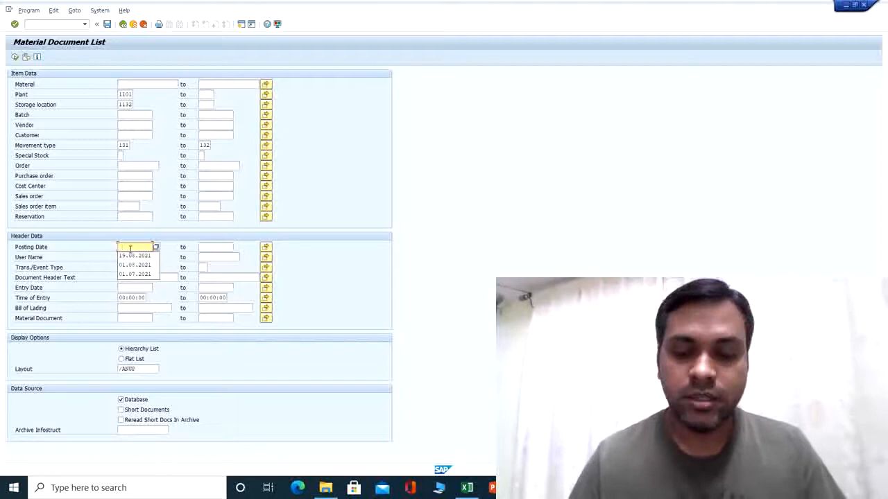
pyautogui.write('01.')
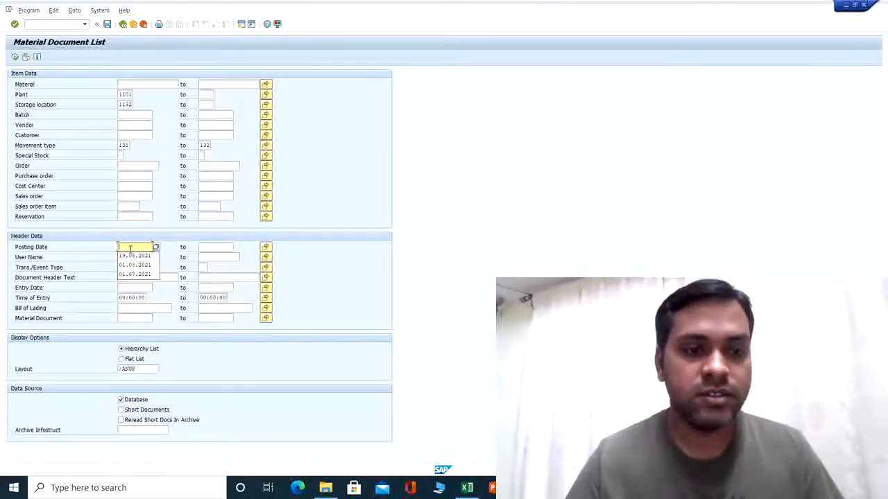
pyautogui.write('09.')
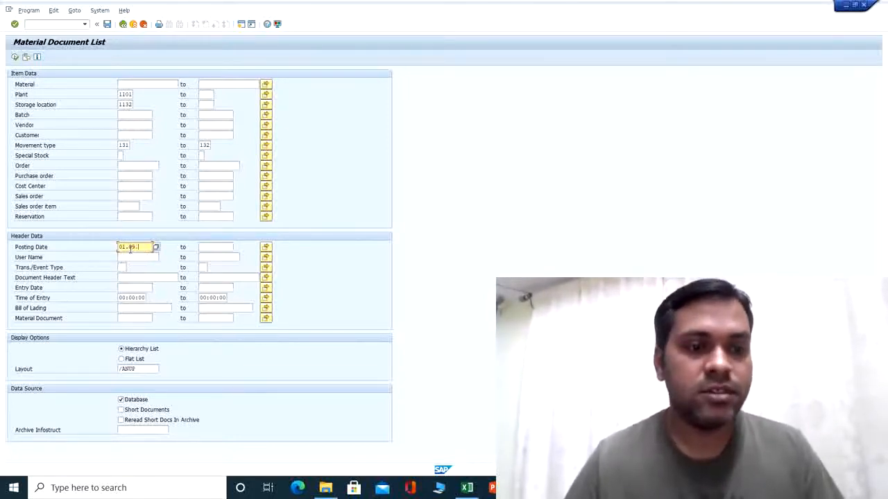
pyautogui.write('2021')
pyautogui.press('Tab')
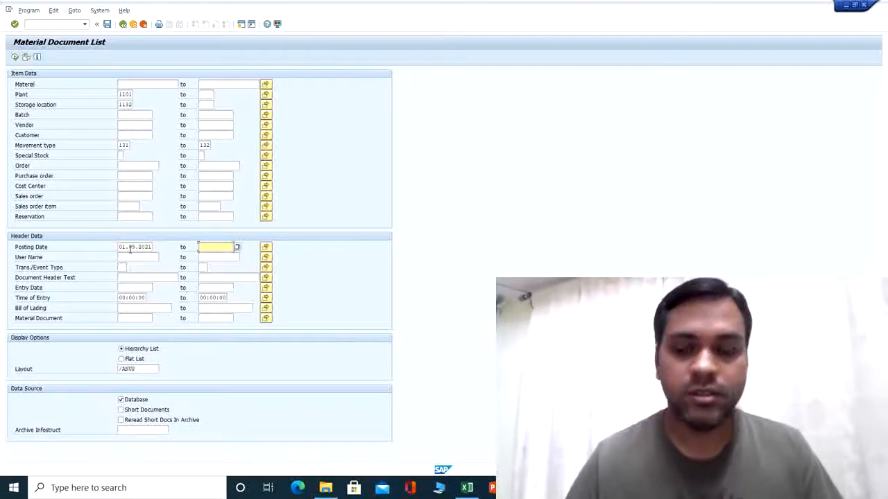
pyautogui.write('30.09.')
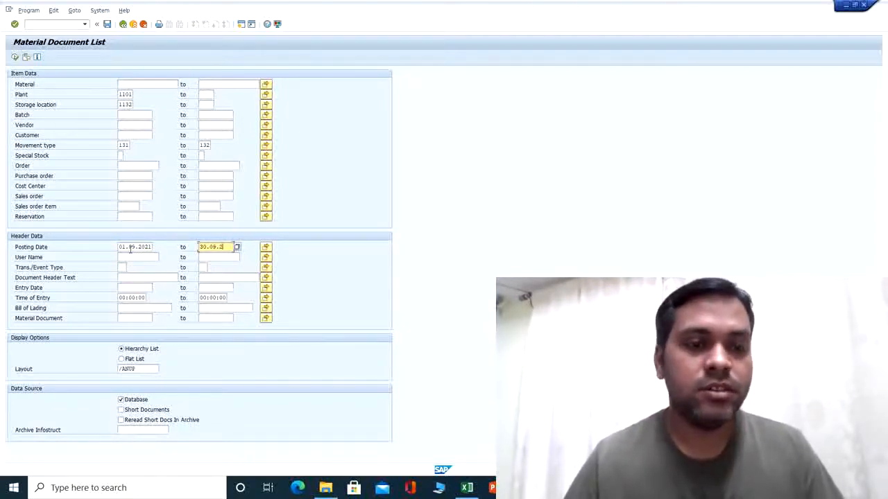
pyautogui.write('2021')
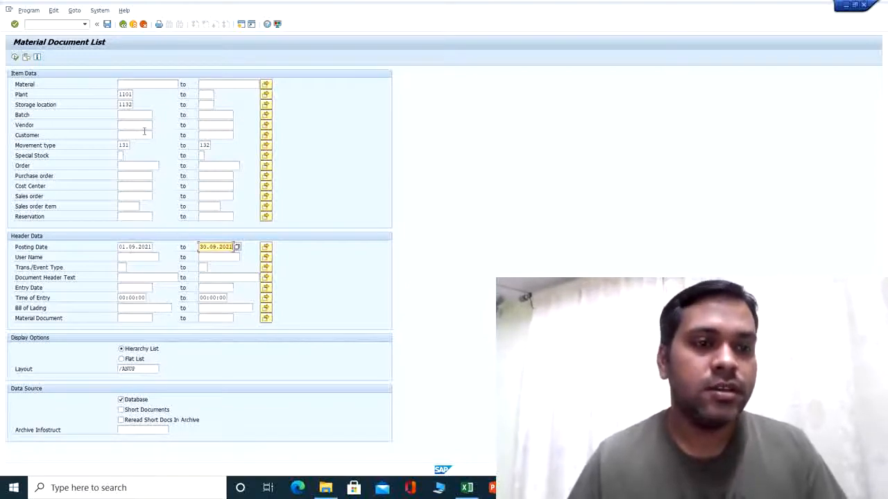
pyautogui.click(127, 84)
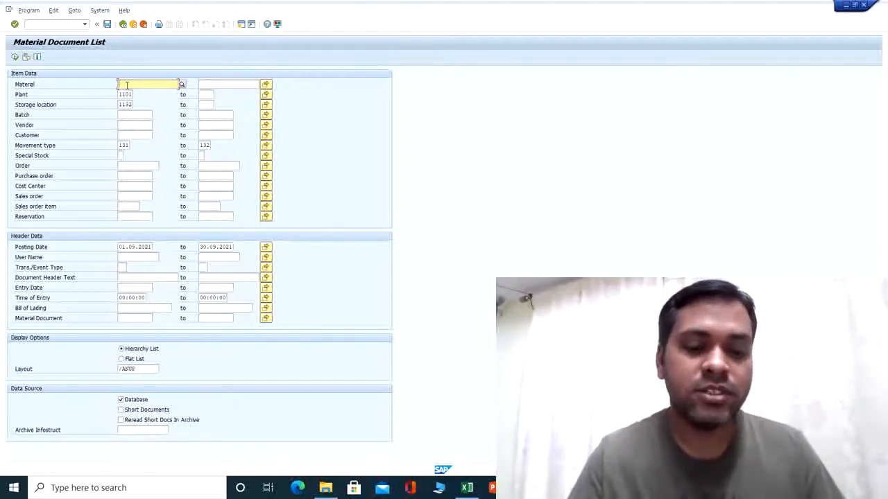
pyautogui.write('I')
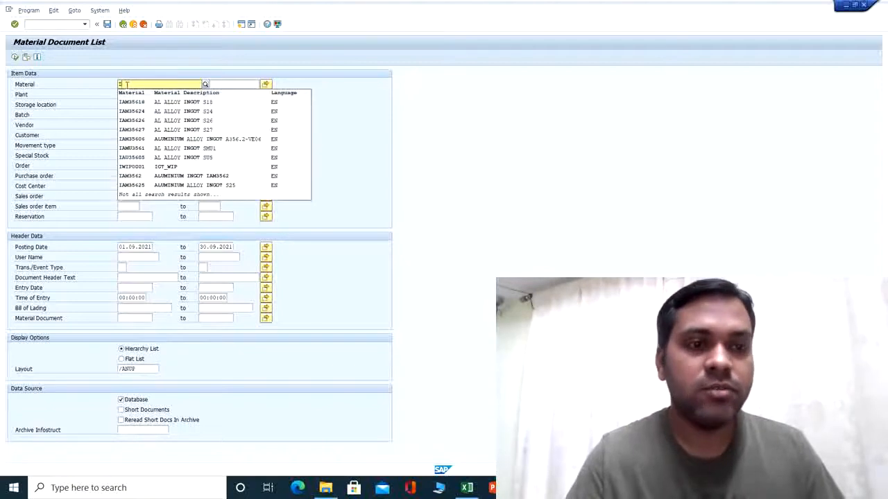
pyautogui.write('*')
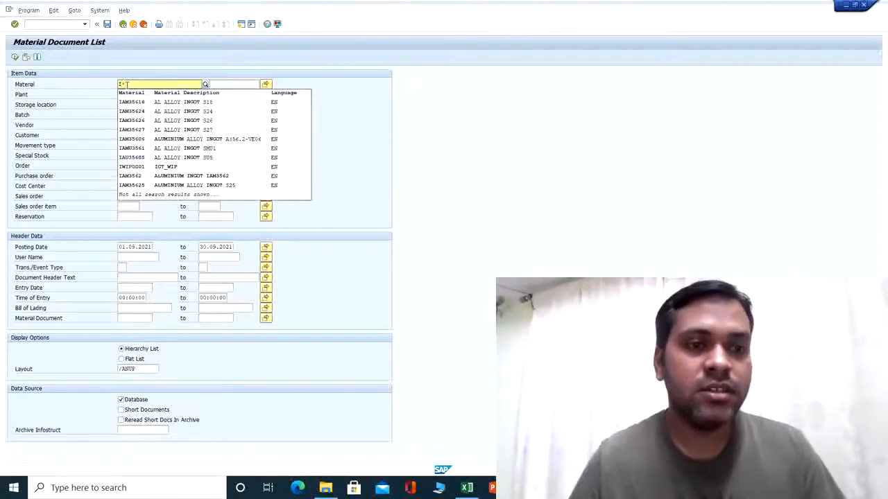
# - Dismiss the material suggestions and replace the layout /ANUP with /HO REPORT
pyautogui.press('Escape')
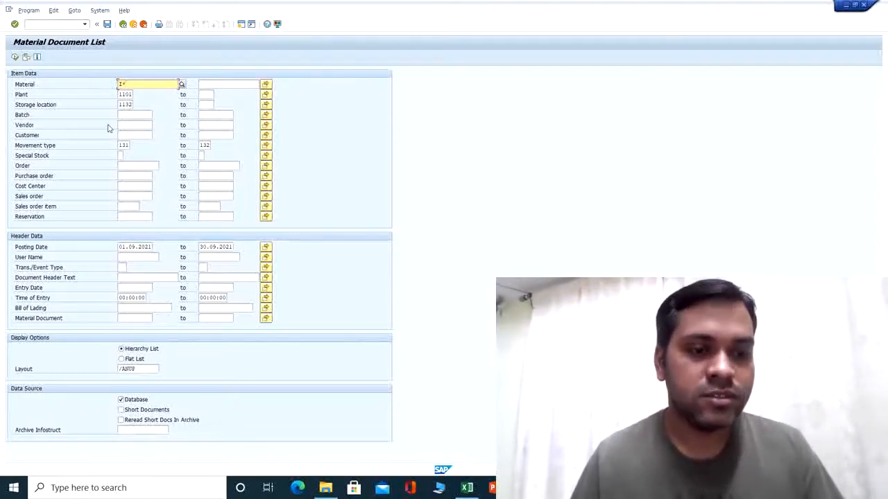
pyautogui.click(148, 368)
pyautogui.press('BackSpace')
pyautogui.press('BackSpace')
pyautogui.press('BackSpace')
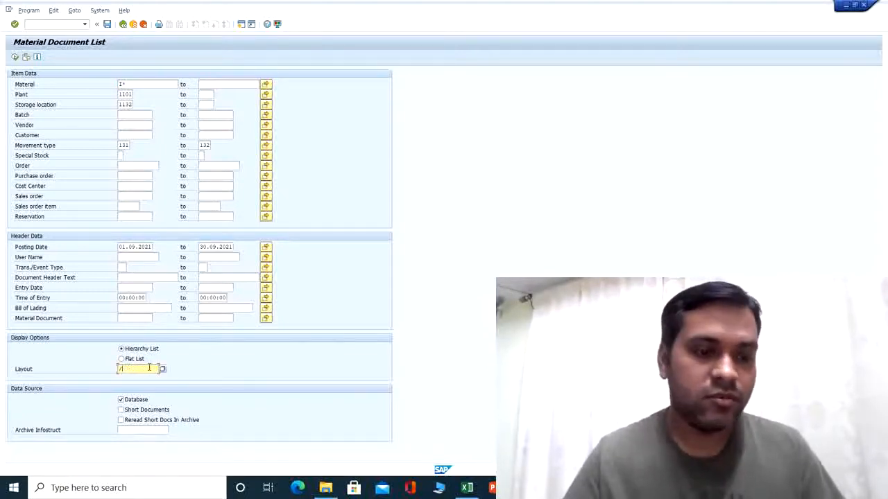
pyautogui.press('Down')
pyautogui.press('Return')
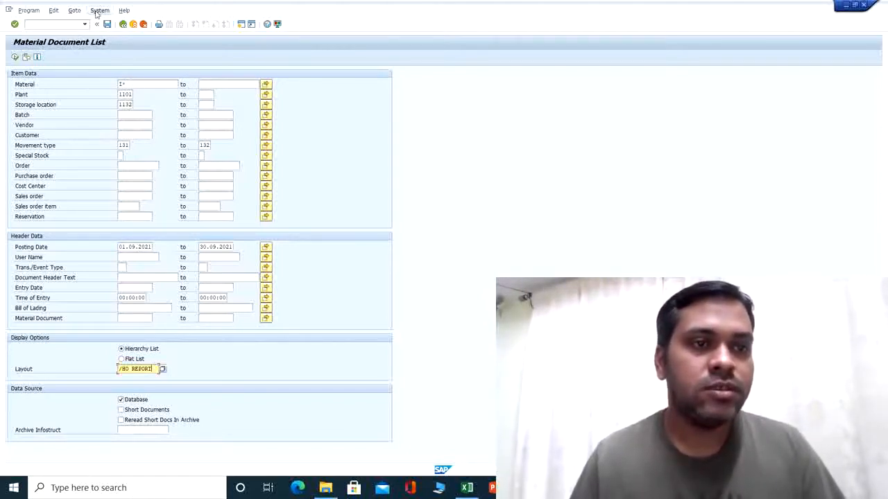
# - Choose Goto > Variants > Save as Variant to reach the Variant Attributes screen
pyautogui.click(99, 10)
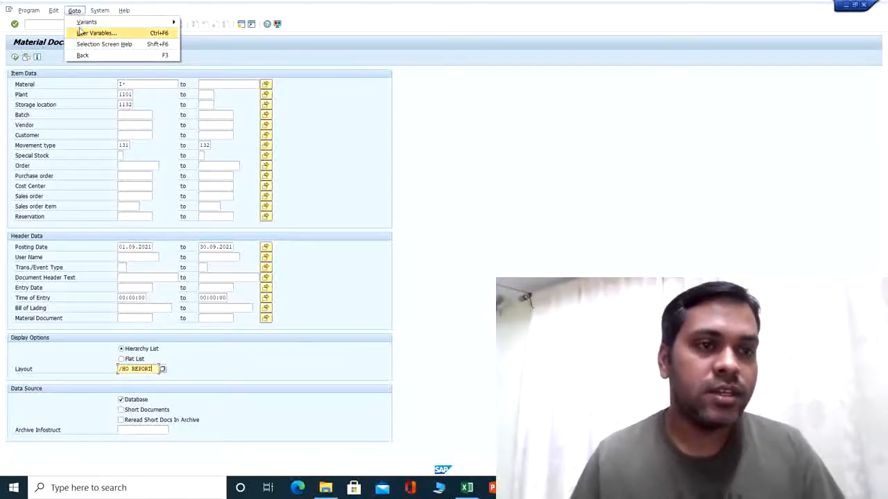
pyautogui.moveTo(86, 22)
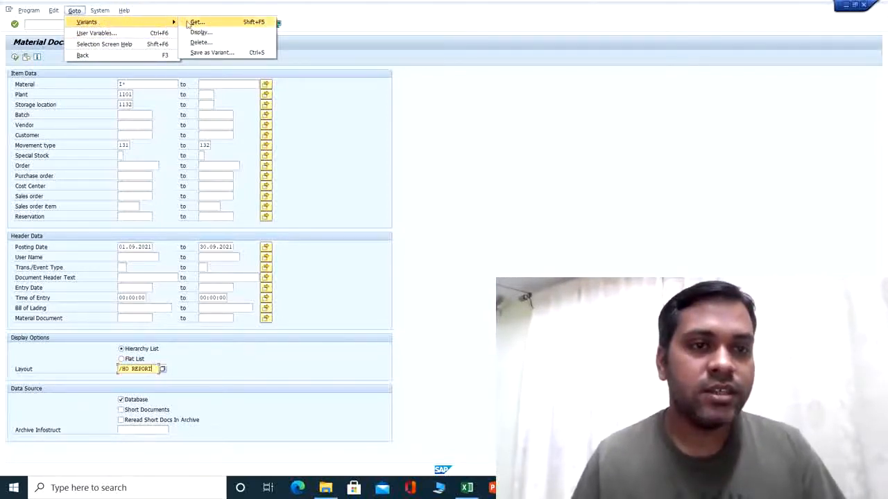
pyautogui.click(212, 53)
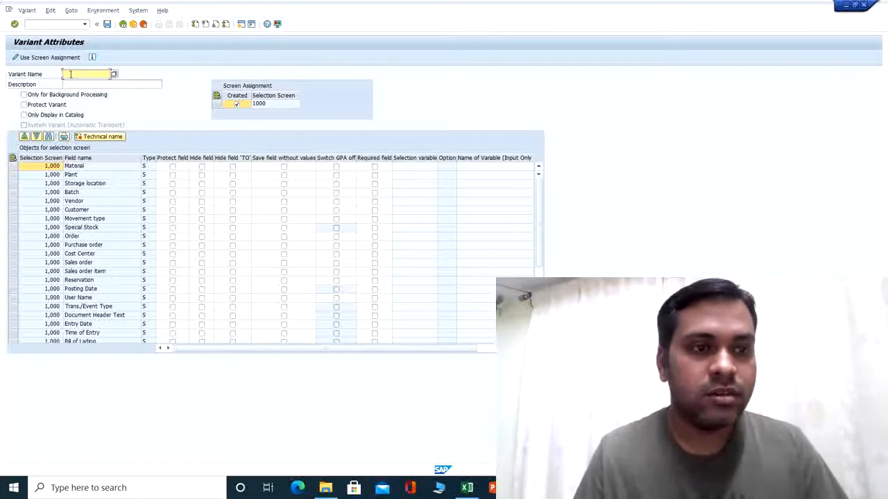
pyautogui.write('MVARIA')
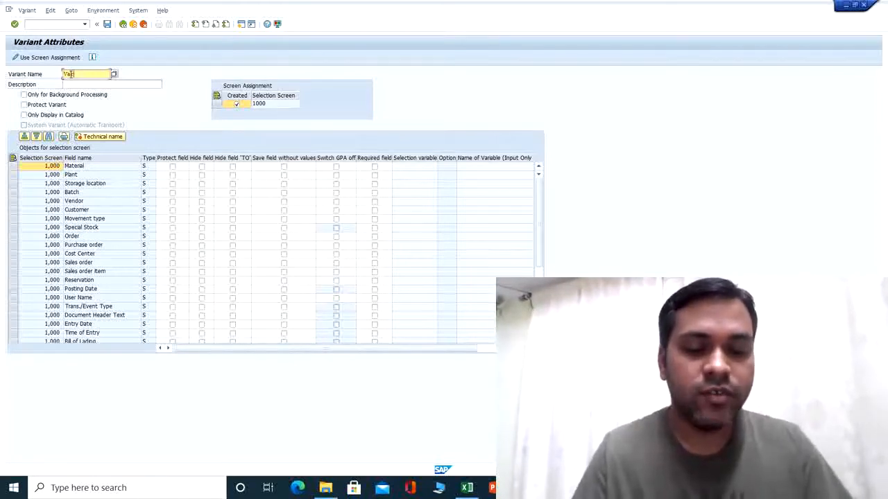
pyautogui.write('NT1')
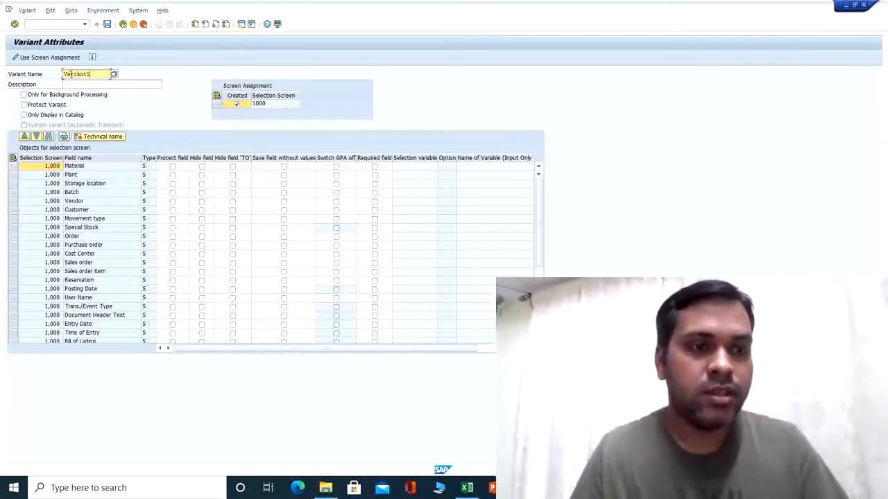
# - Name the variant VARIANT1 with description 'Transaction I*' and save it
pyautogui.click(63, 84)
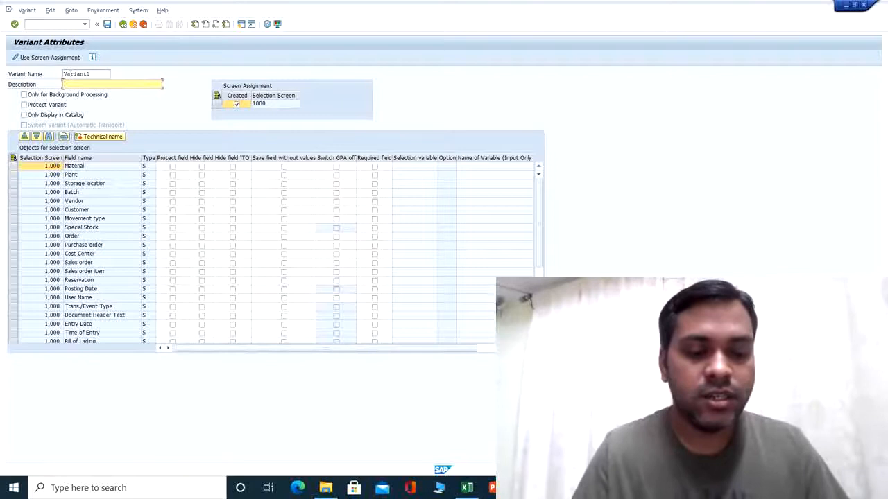
pyautogui.write('Transaction ')
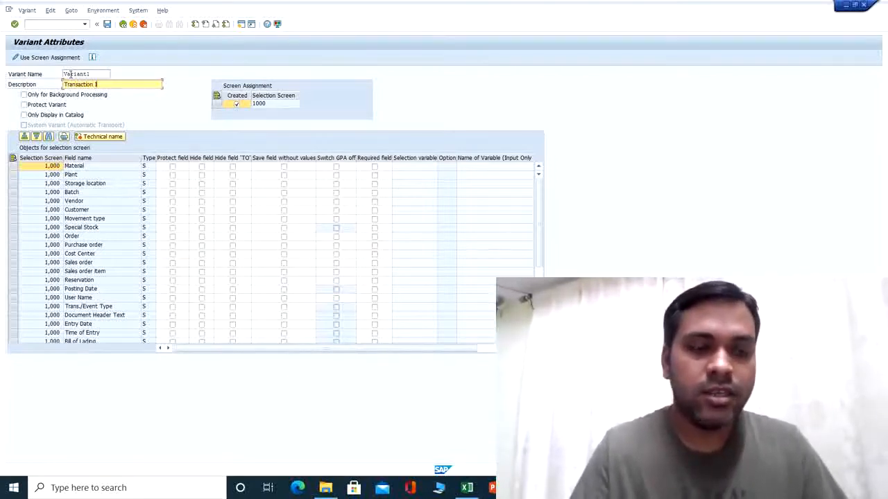
pyautogui.write('I')
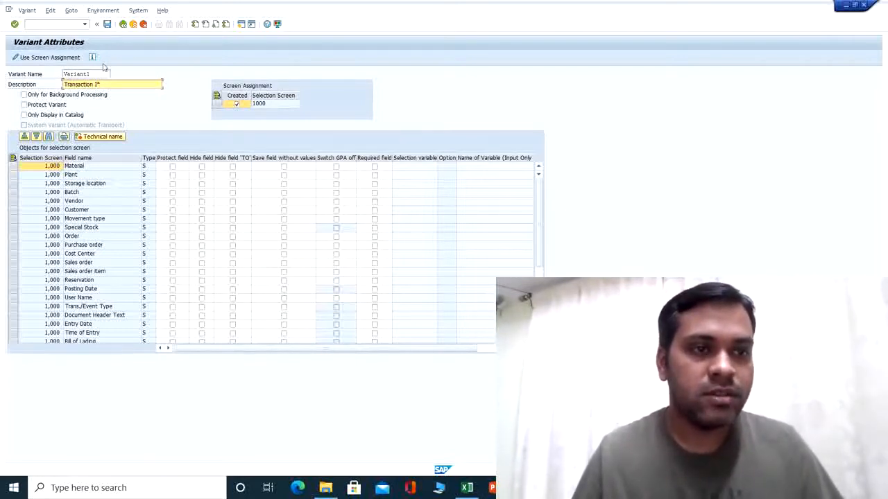
pyautogui.click(107, 24)
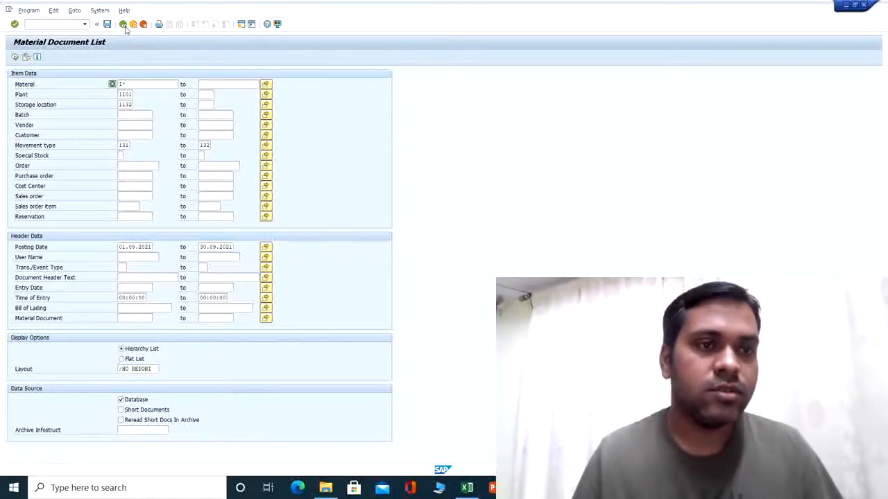
# - Go back to SAP Easy Access and rerun mb51 from the command history
pyautogui.click(124, 24)
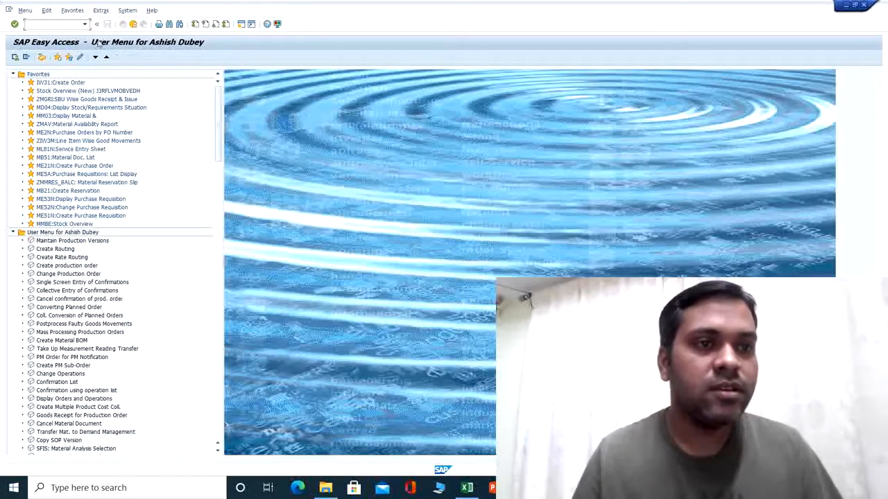
pyautogui.click(84, 24)
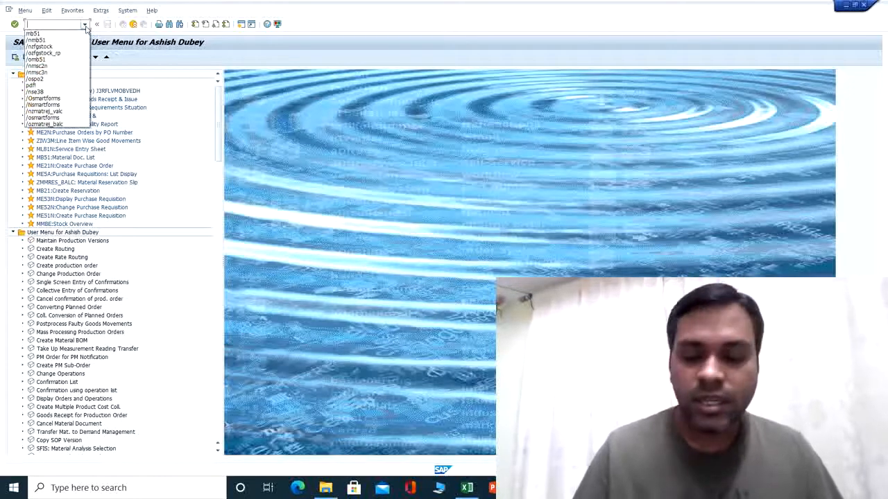
pyautogui.click(35, 33)
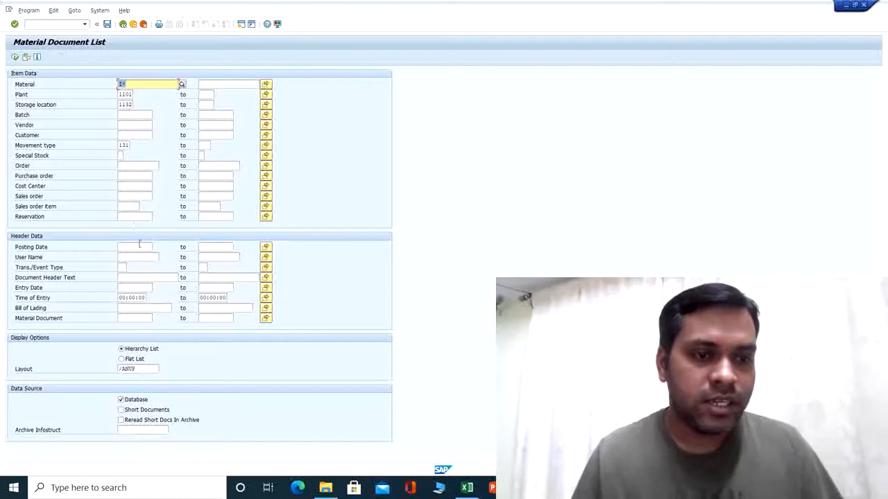
# - List the report's saved variants and load VARIANT1 into the selection screen
pyautogui.click(26, 57)
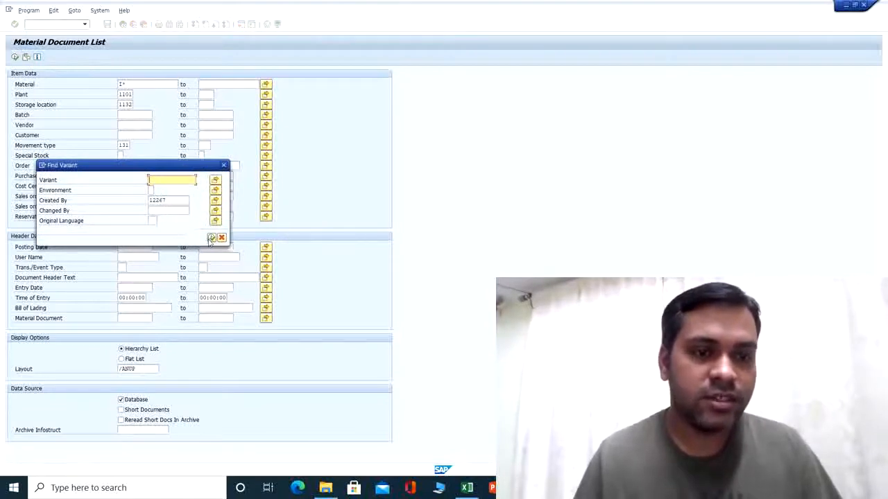
pyautogui.click(211, 238)
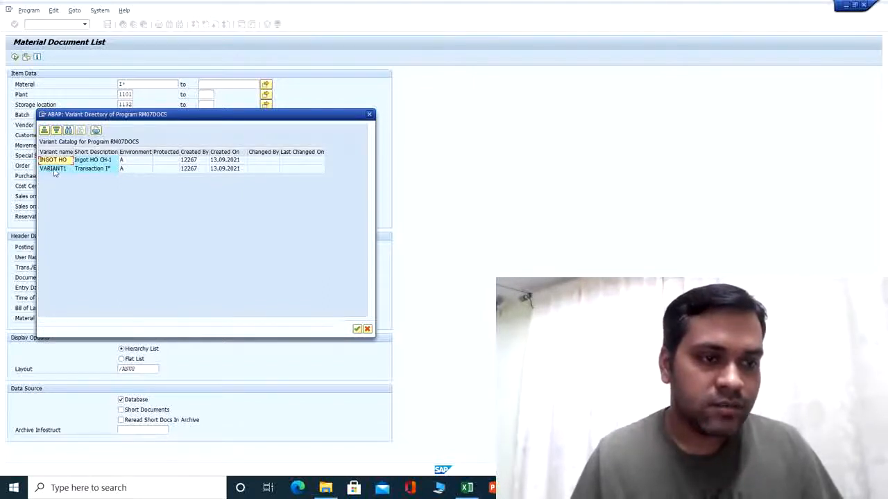
pyautogui.click(60, 169)
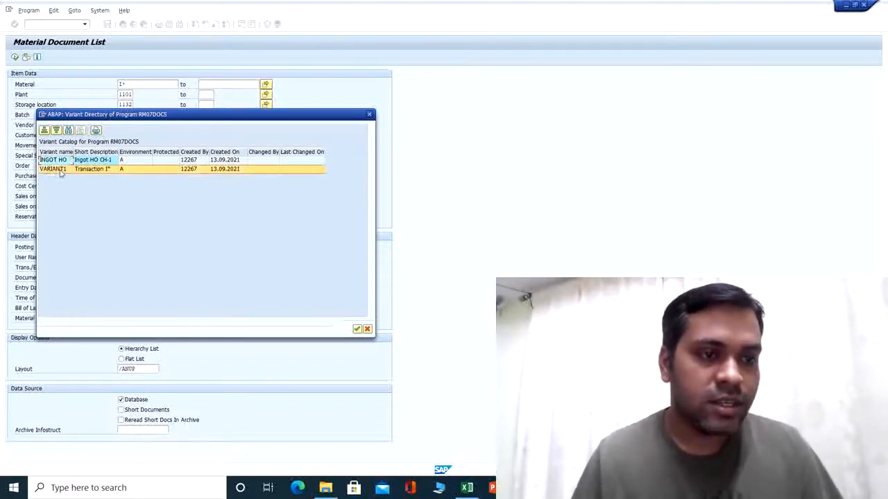
pyautogui.doubleClick(60, 169)
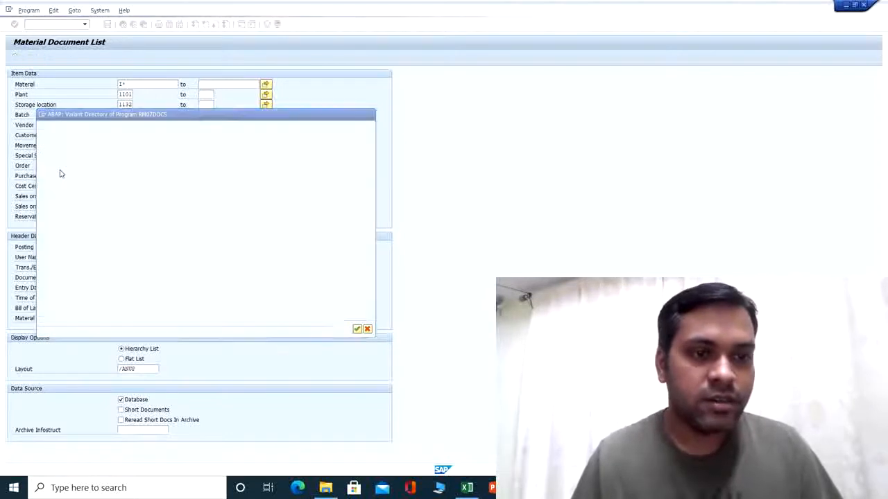